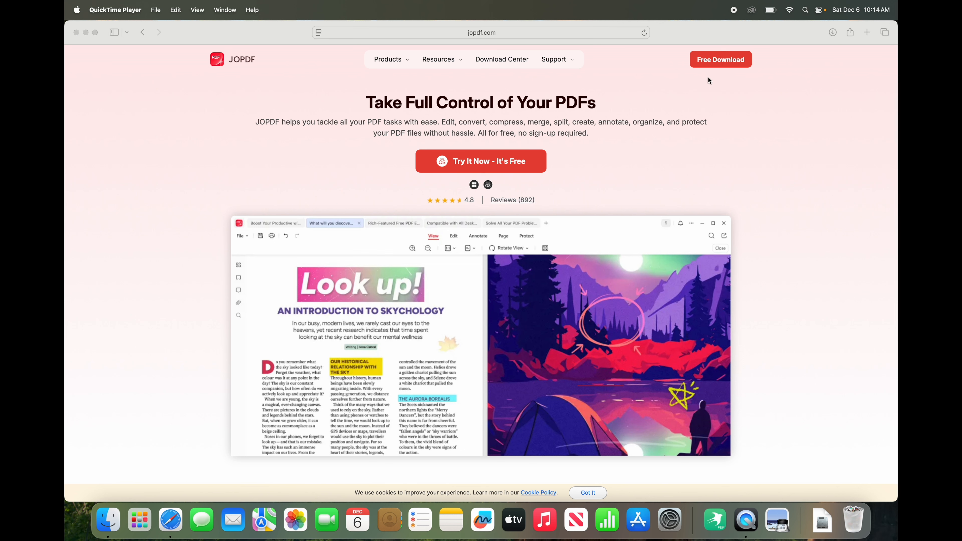
Step: Open the JOPDF installer disk image and install JOPDF into the Applications folder
click(849, 33)
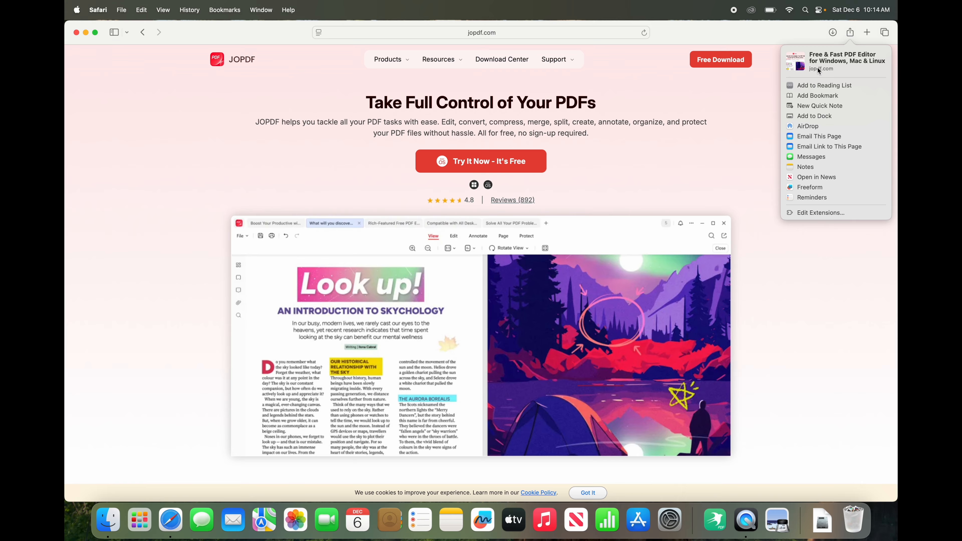
click(792, 415)
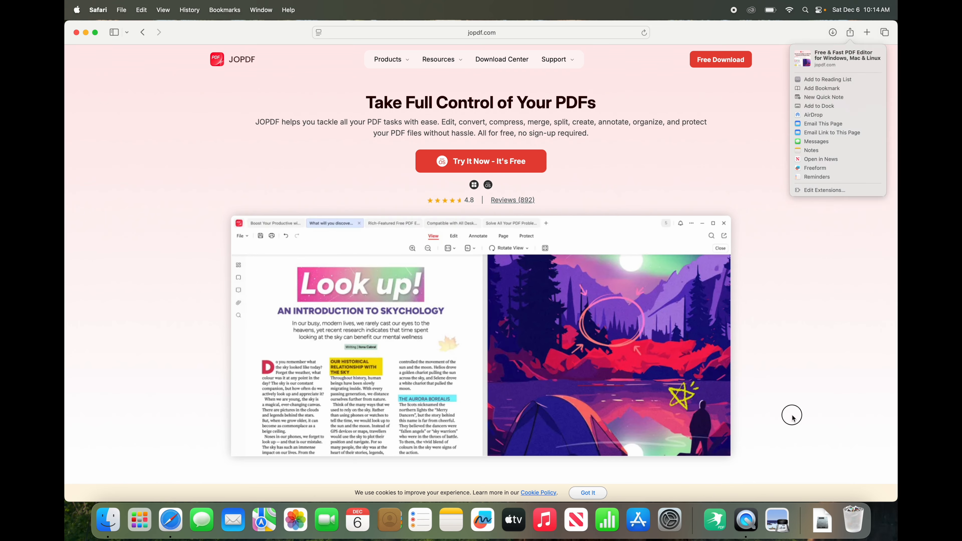
click(820, 484)
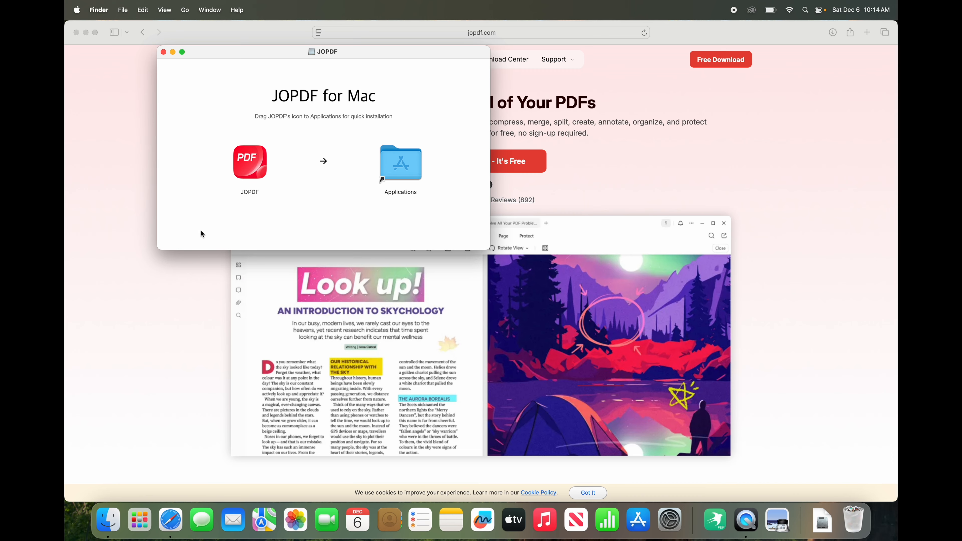
drag(242, 169, 383, 178)
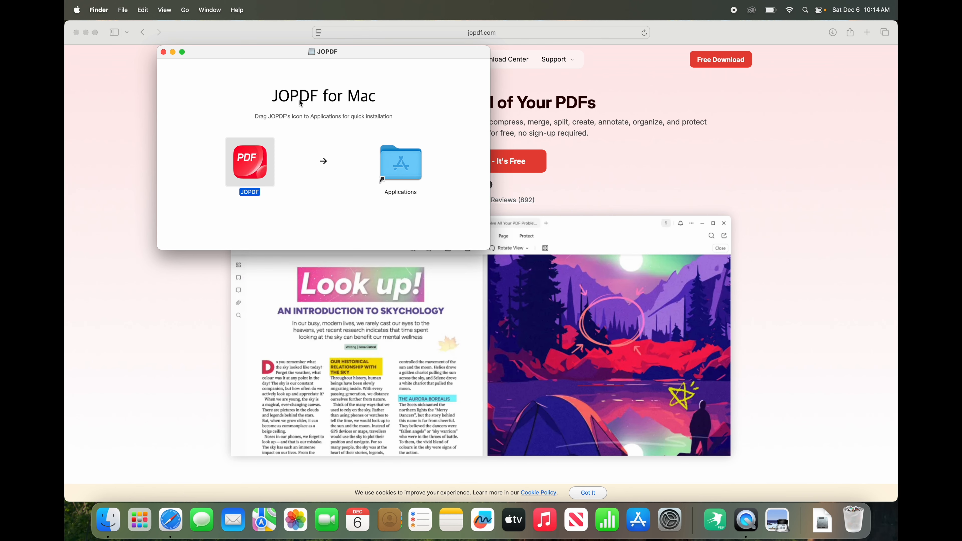
Step: Launch JOPDF from the Applications folder and allow the downloaded app to open
click(400, 171)
double_click(401, 171)
scroll(250, 227, down, 10)
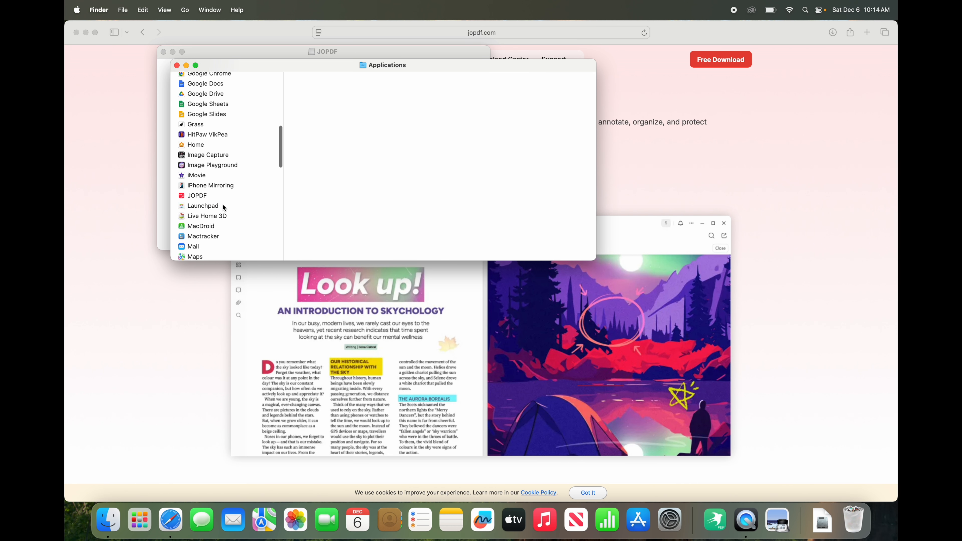
double_click(224, 196)
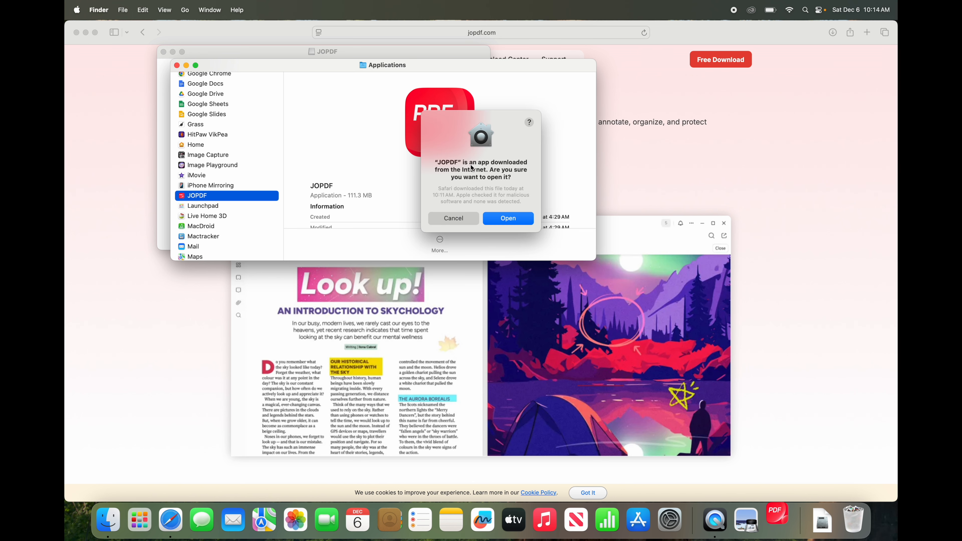
click(511, 218)
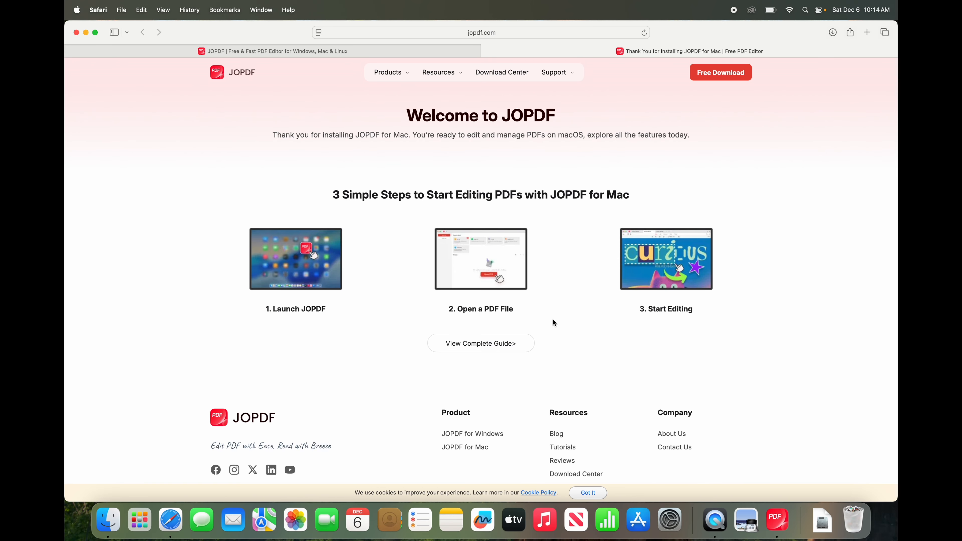
Step: Minimize the browser window and open Test PDF Flyer.pdf from the Desktop in JOPDF
click(86, 32)
click(464, 316)
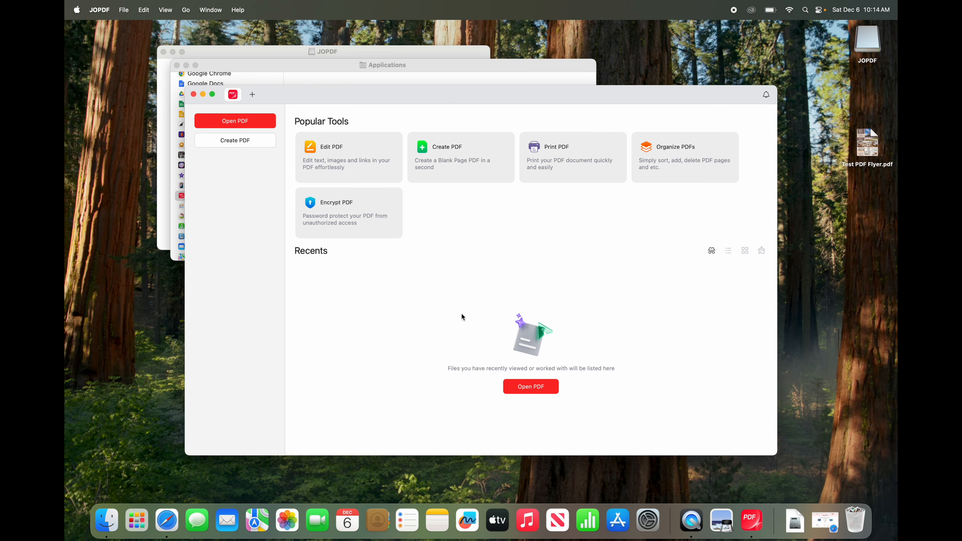
click(529, 390)
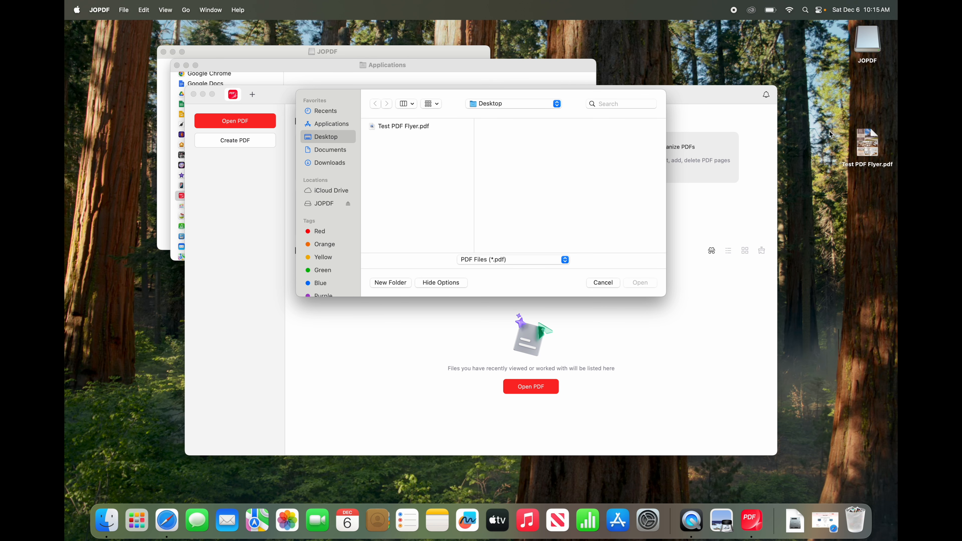
click(397, 126)
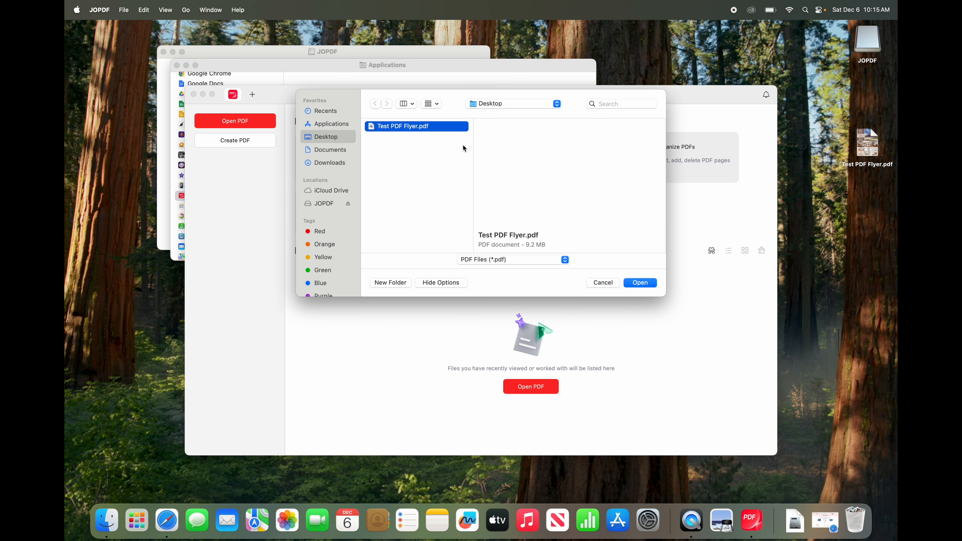
click(639, 283)
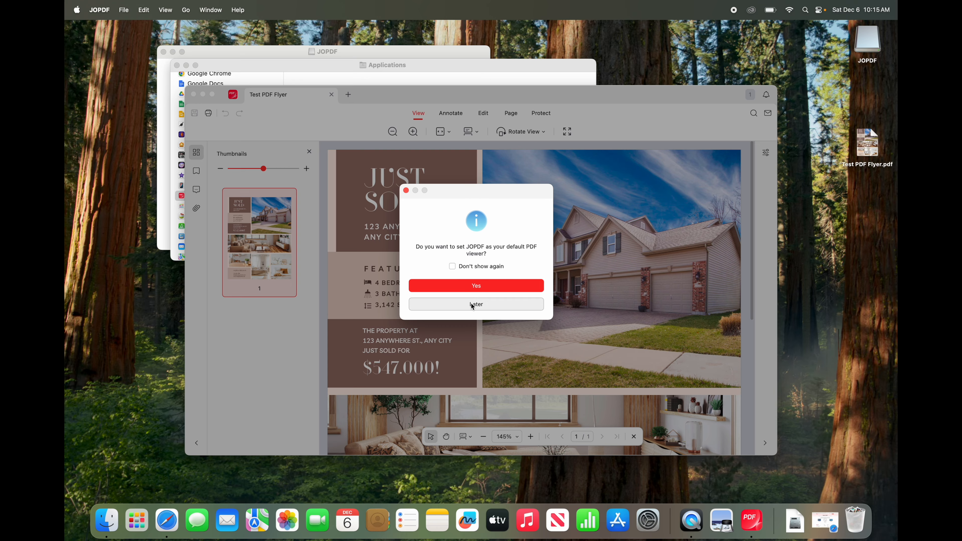
Step: Postpone setting JOPDF as the default PDF viewer with Don't show again enabled, and enlarge the window to fill the desktop
click(453, 266)
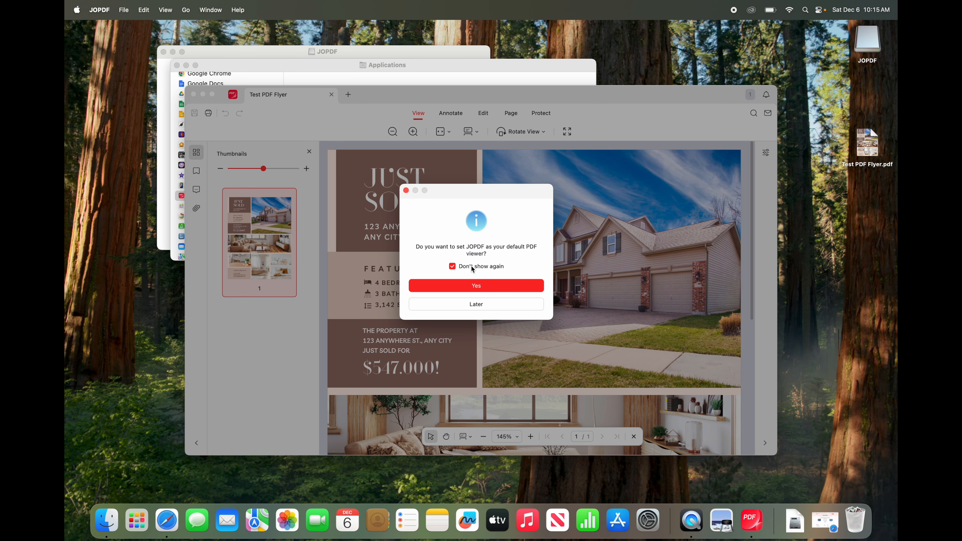
click(488, 304)
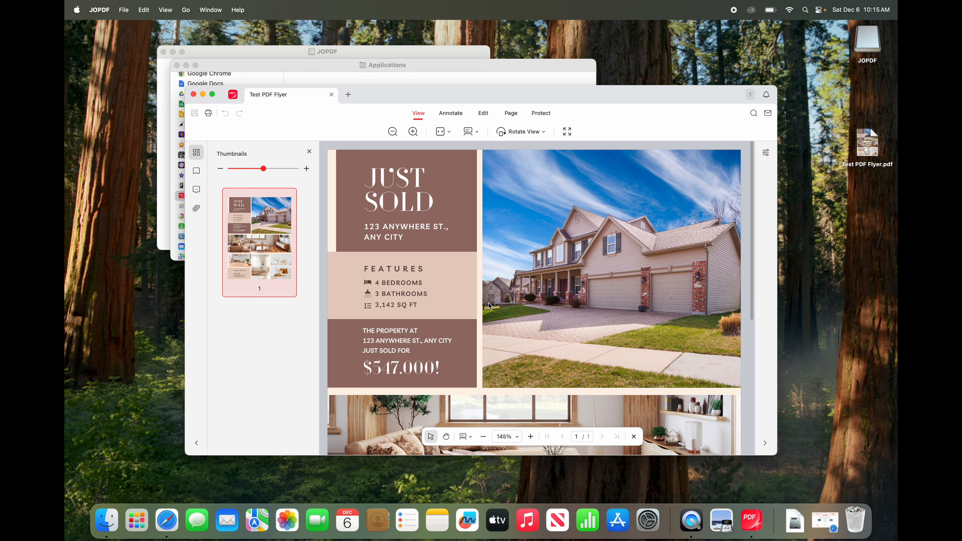
click(187, 88)
click(185, 87)
drag(186, 87, 65, 21)
drag(775, 455, 897, 505)
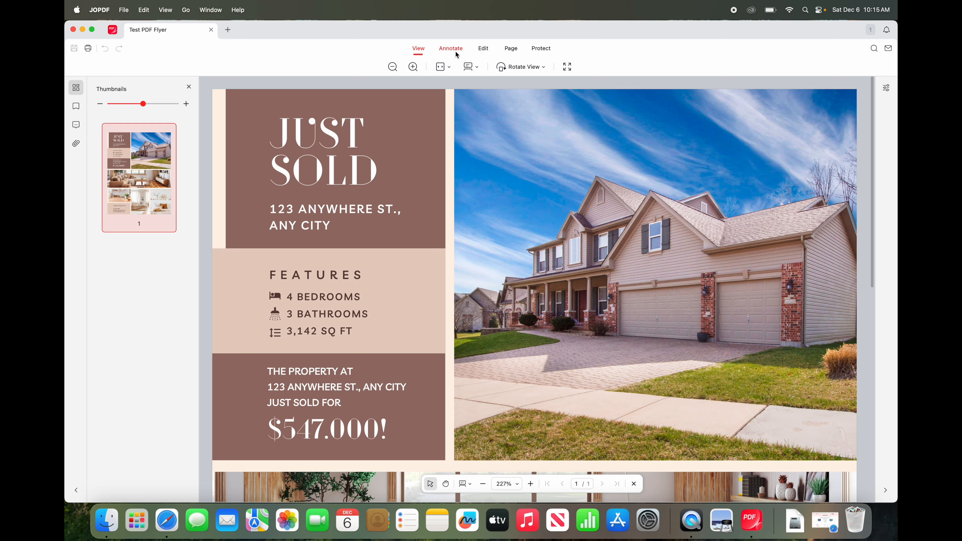
Step: Highlight in blue the letter O of the SOLD title and the later part of the street line below it
click(470, 67)
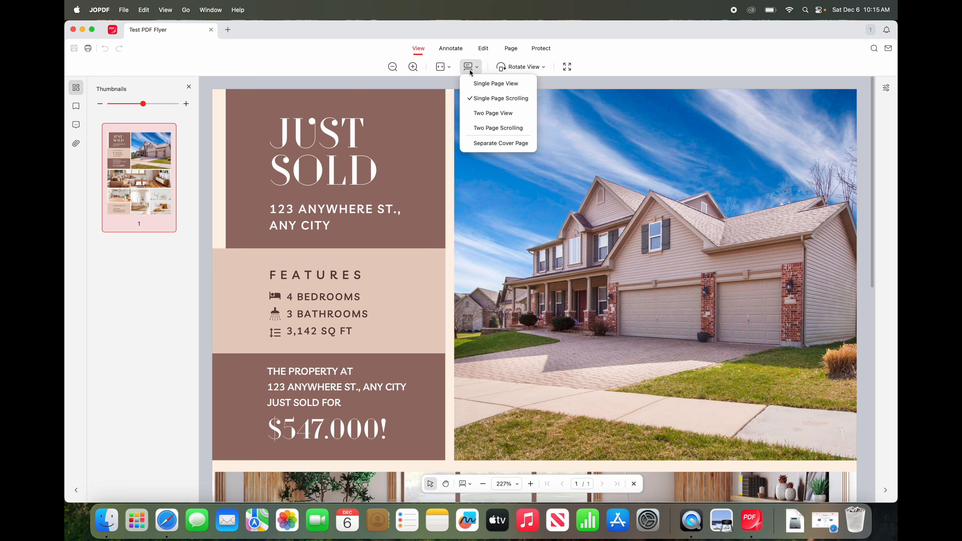
click(469, 69)
click(456, 52)
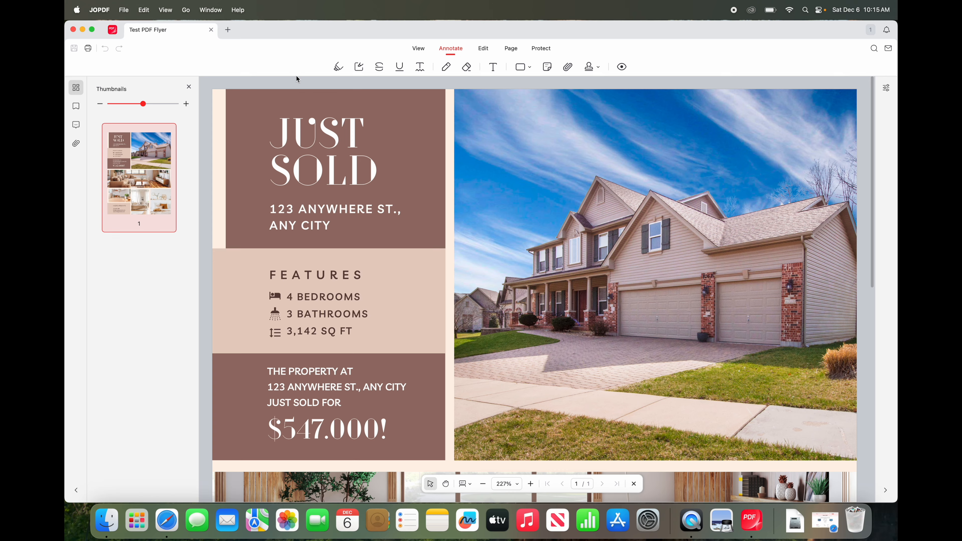
click(342, 70)
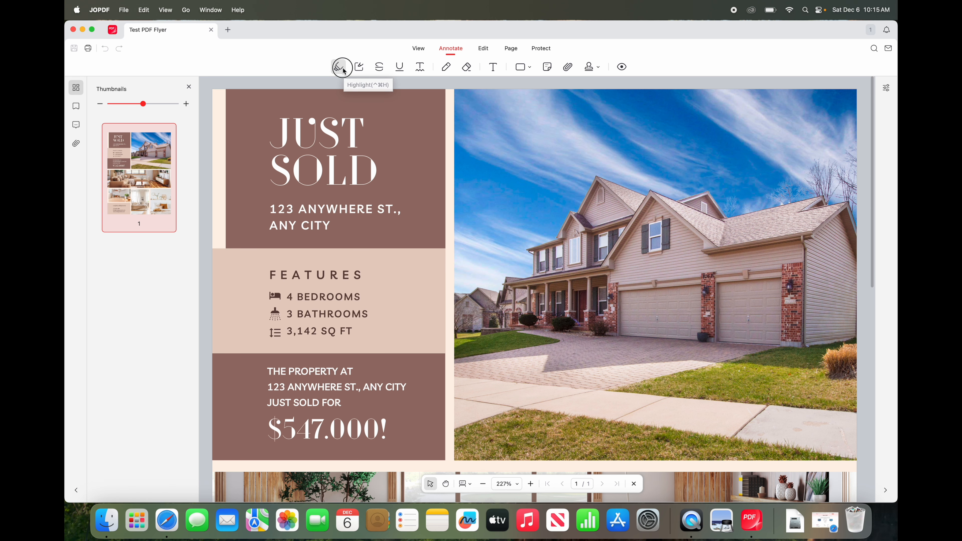
click(342, 70)
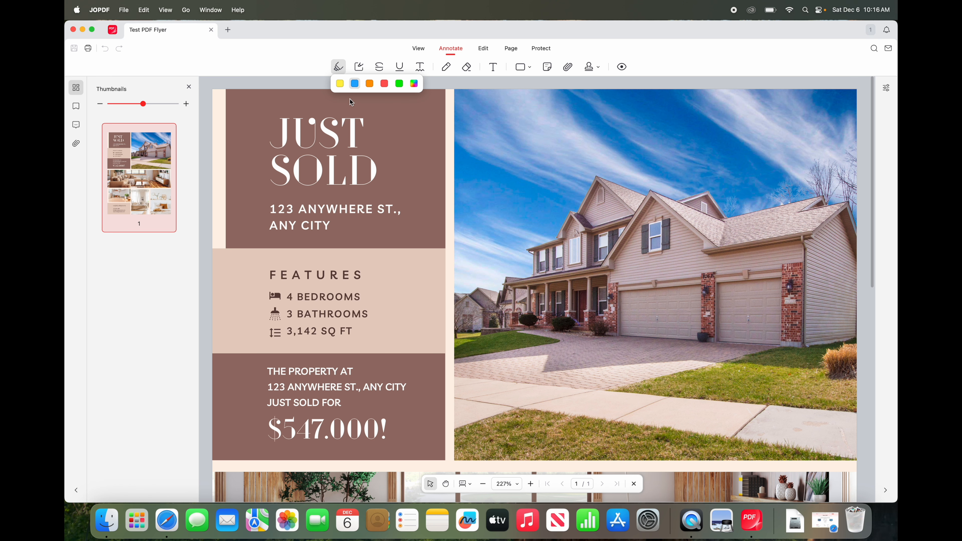
drag(324, 170, 292, 170)
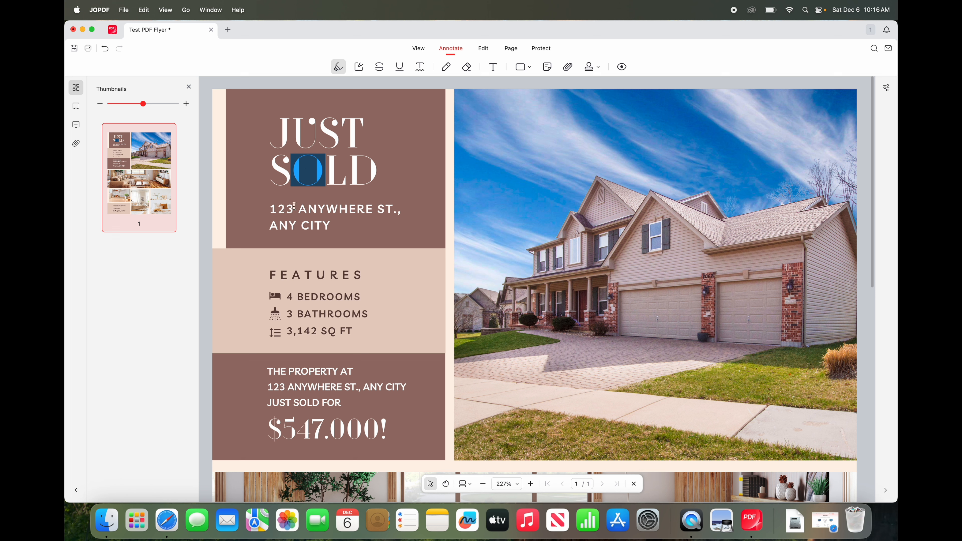
drag(340, 209, 422, 211)
Step: Apply orange Area Highlights over the FEATURES block and over the front porch side of the house photo
click(361, 68)
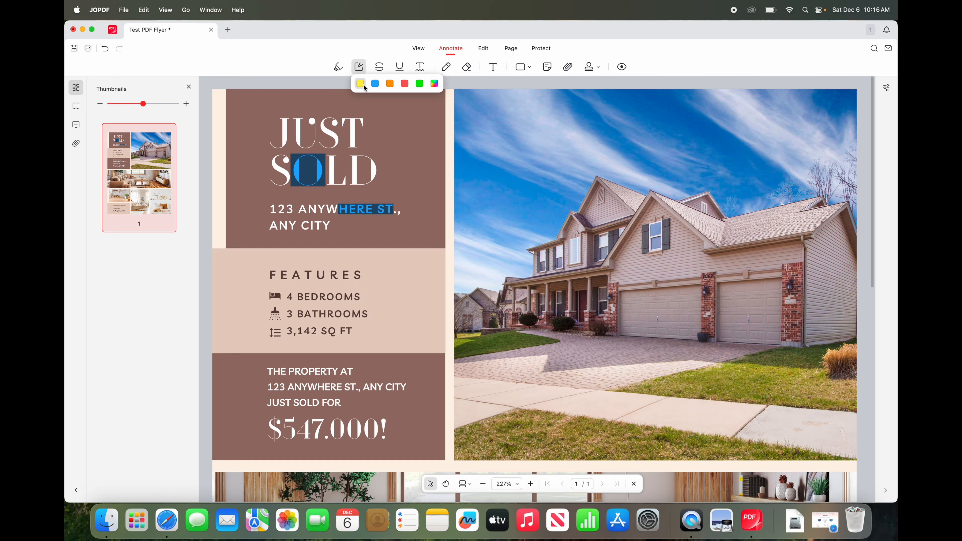
click(393, 86)
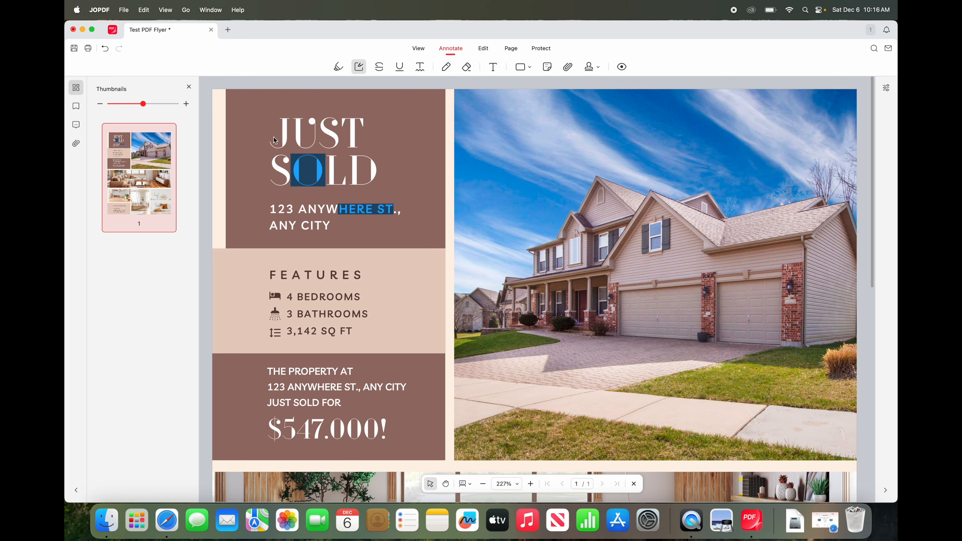
mouse_move(357, 71)
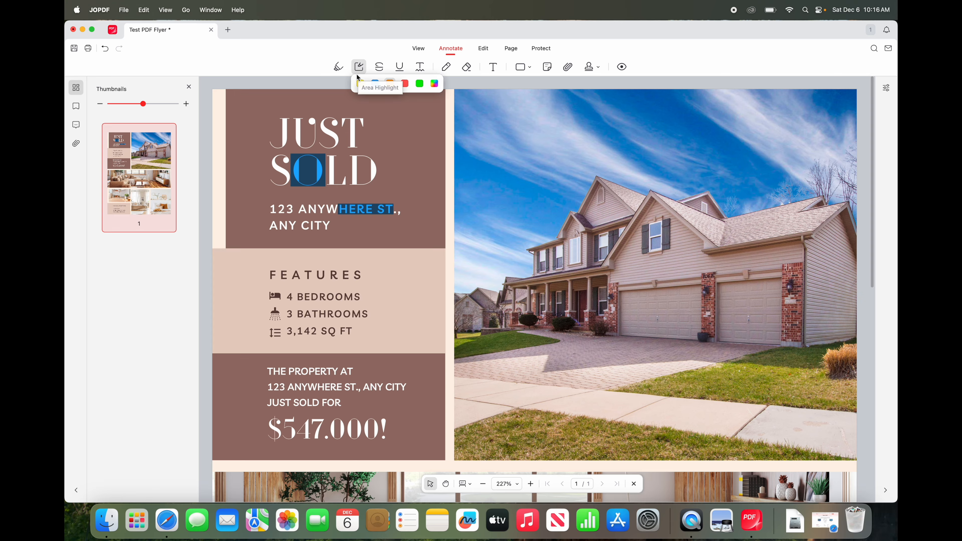
drag(236, 253, 429, 353)
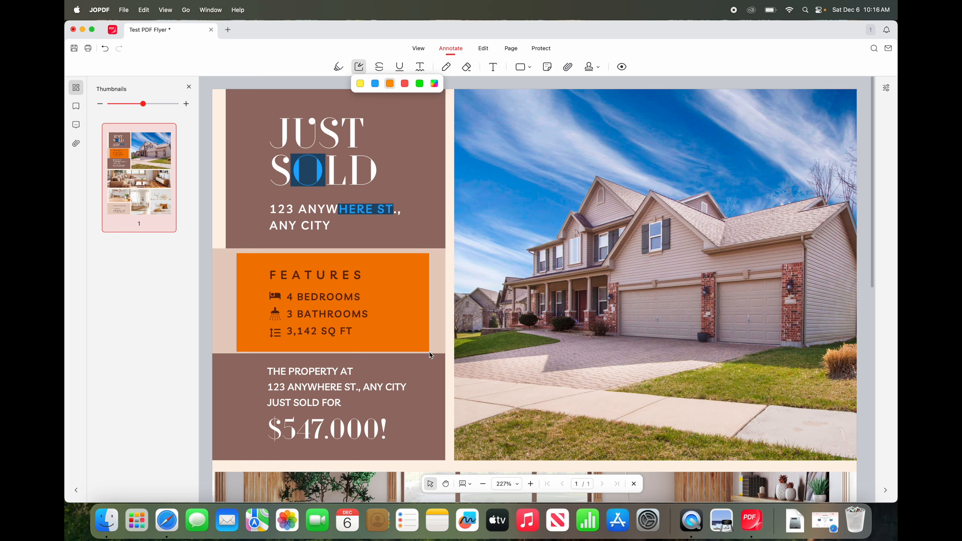
drag(526, 227, 654, 340)
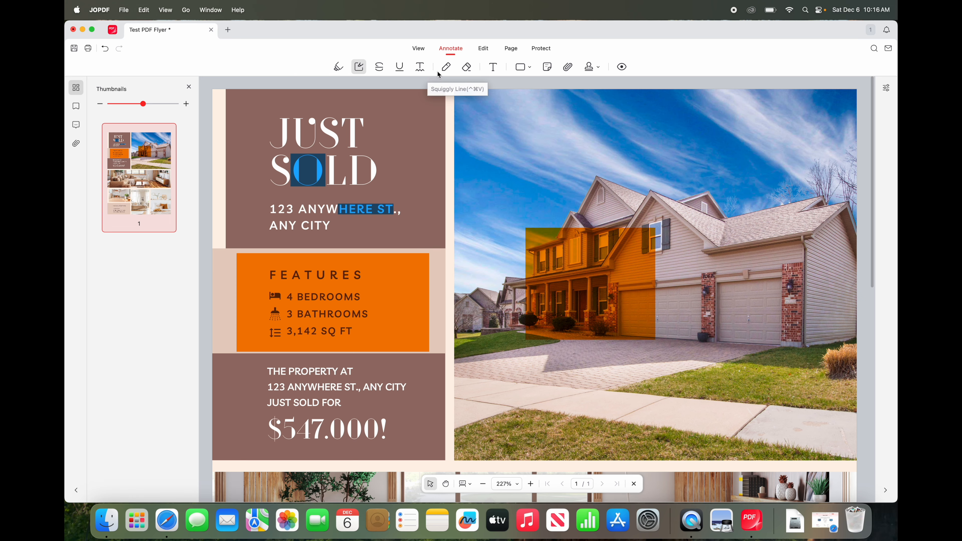
Step: Draw a black freehand oval in the sky above the house roof, and erase it with the eraser
click(468, 73)
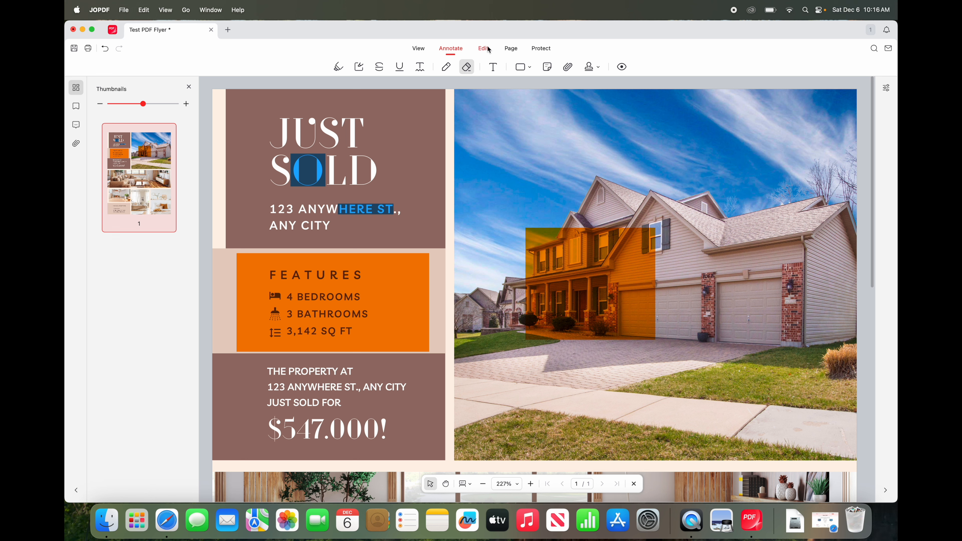
click(446, 67)
click(453, 100)
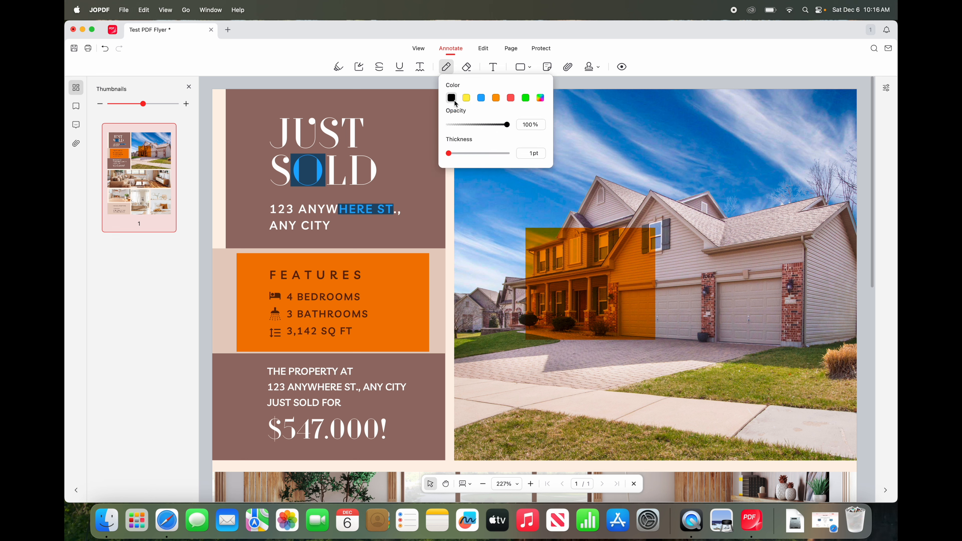
click(404, 145)
drag(599, 157, 552, 147)
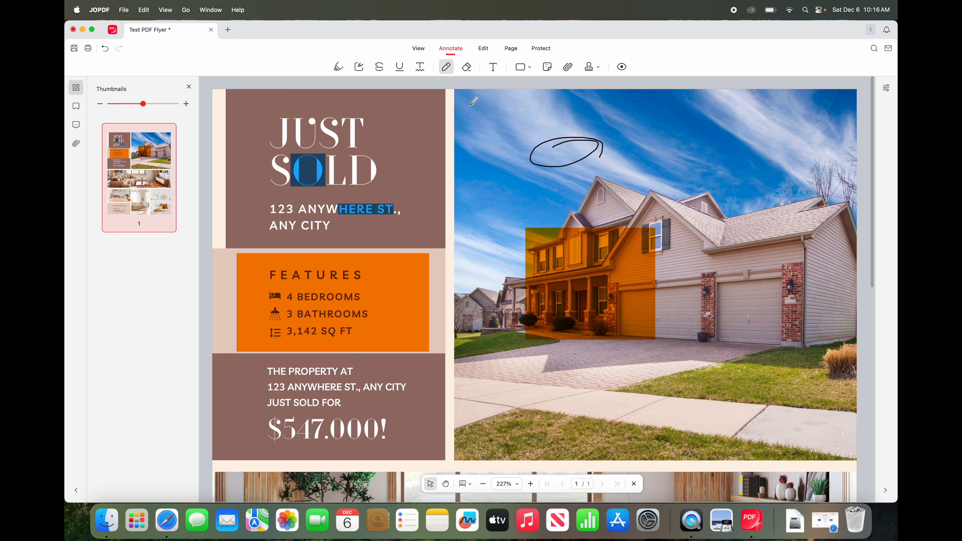
click(462, 67)
mouse_move(554, 139)
mouse_down()
mouse_move(585, 139)
mouse_move(548, 157)
mouse_move(572, 147)
mouse_move(573, 174)
mouse_move(522, 168)
mouse_move(600, 143)
mouse_up()
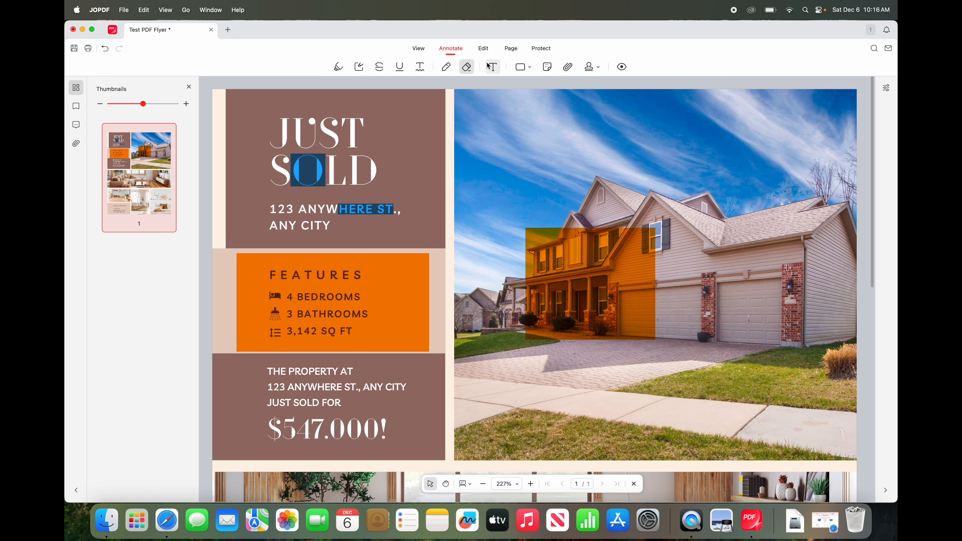
Step: Add a text annotation reading "test" in the sky of the house photo
click(491, 69)
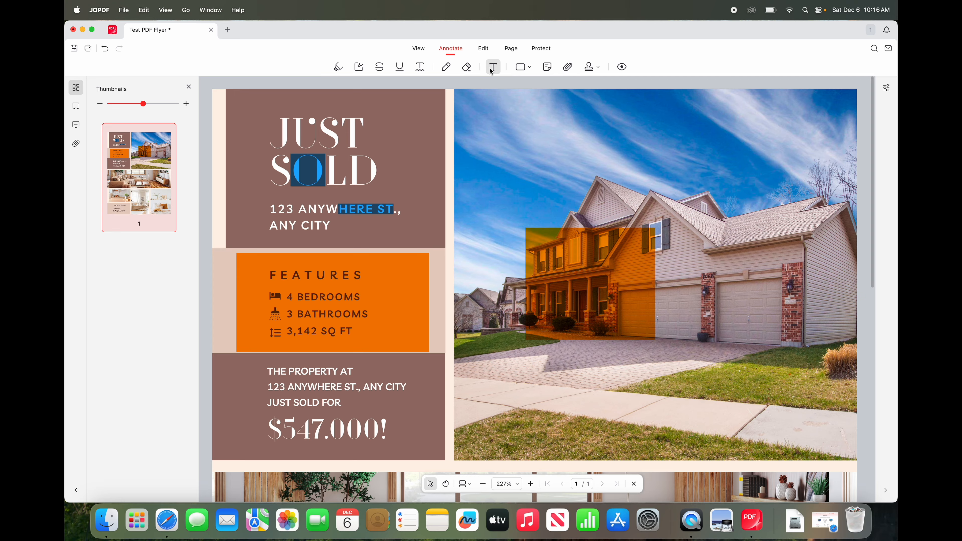
click(544, 148)
text(test)
click(614, 135)
Step: Draw an ellipse with a blue border and no fill around the garage side of the house
click(526, 70)
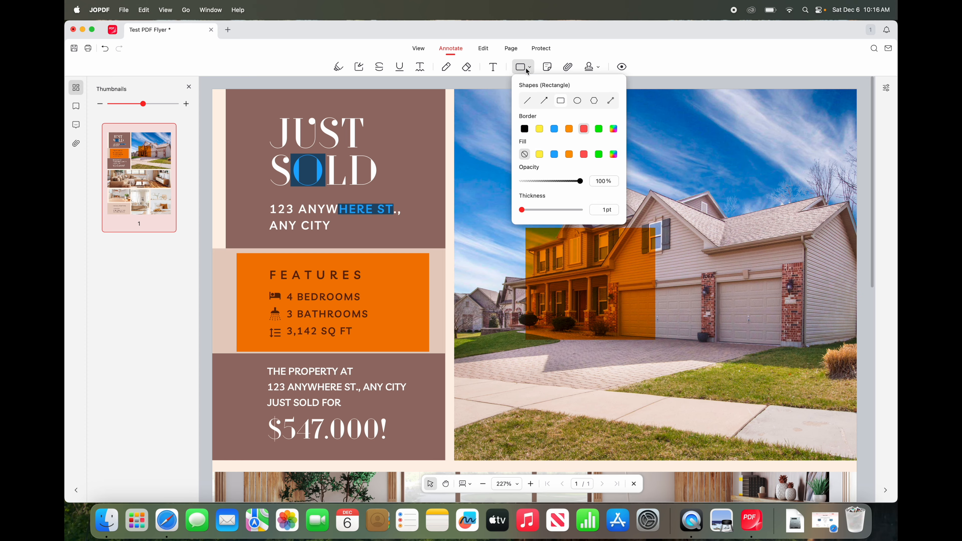
click(577, 101)
click(555, 129)
drag(652, 170, 803, 323)
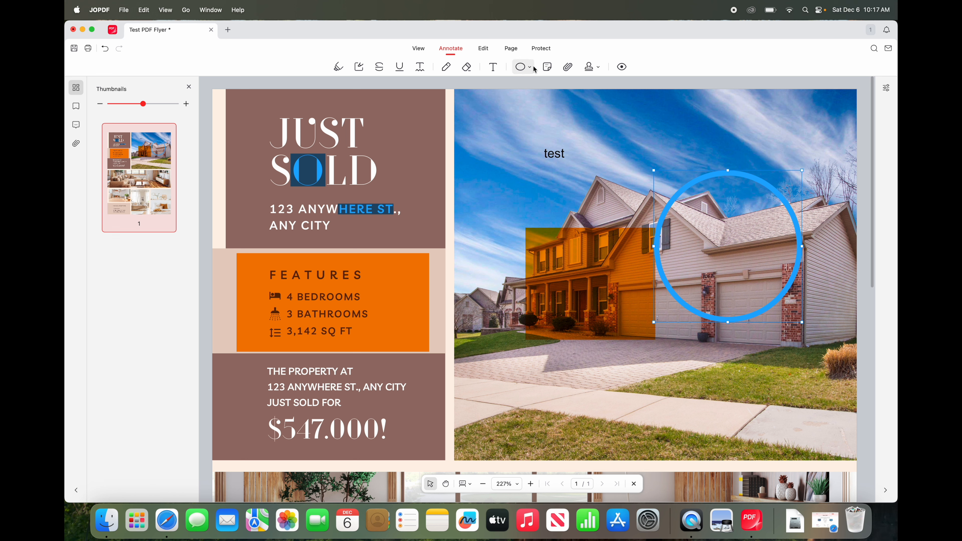
Step: Place a sticky note reading "Test" in the sky above the text annotation, close it and reopen it
click(550, 68)
click(512, 119)
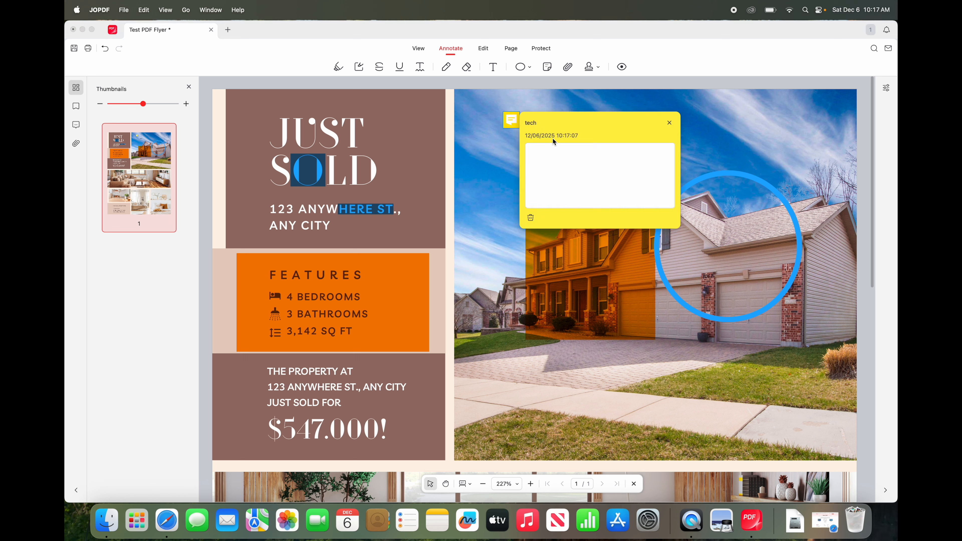
text(Test)
click(487, 196)
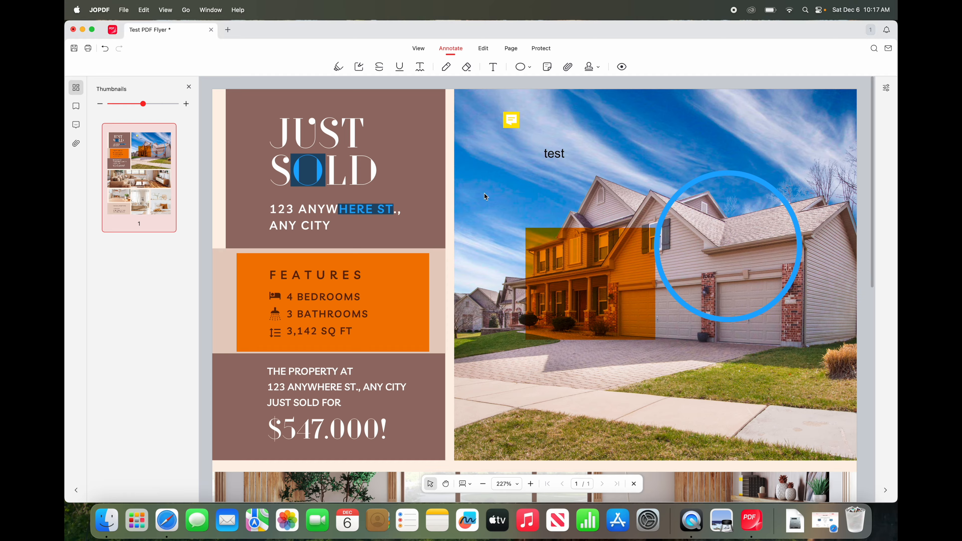
click(510, 120)
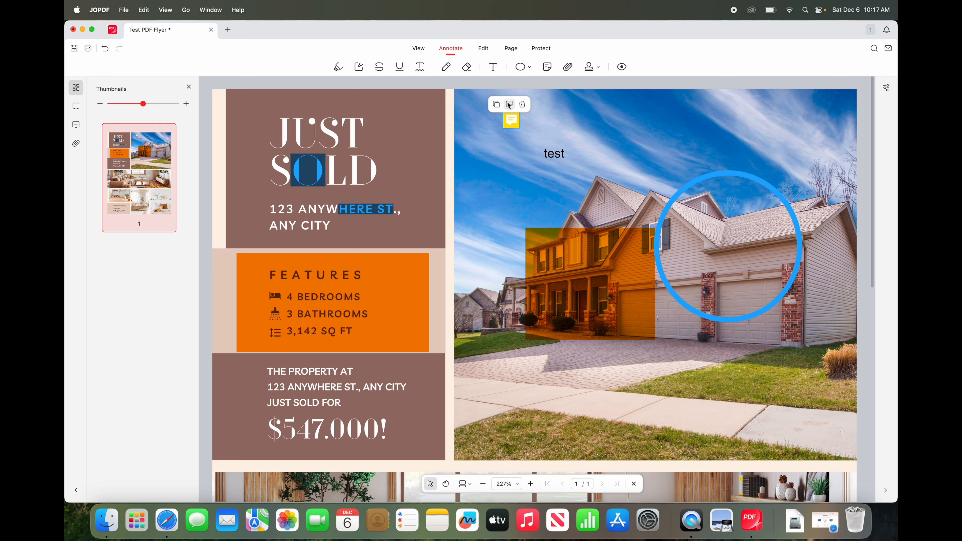
click(509, 105)
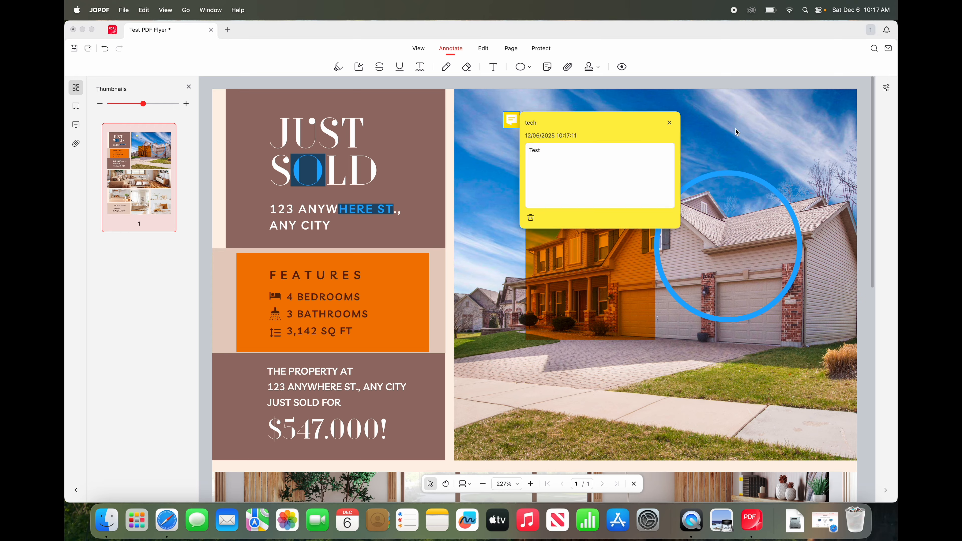
Step: Close the sticky note and place a red PAID stamp over the front of the house in the photo
click(669, 123)
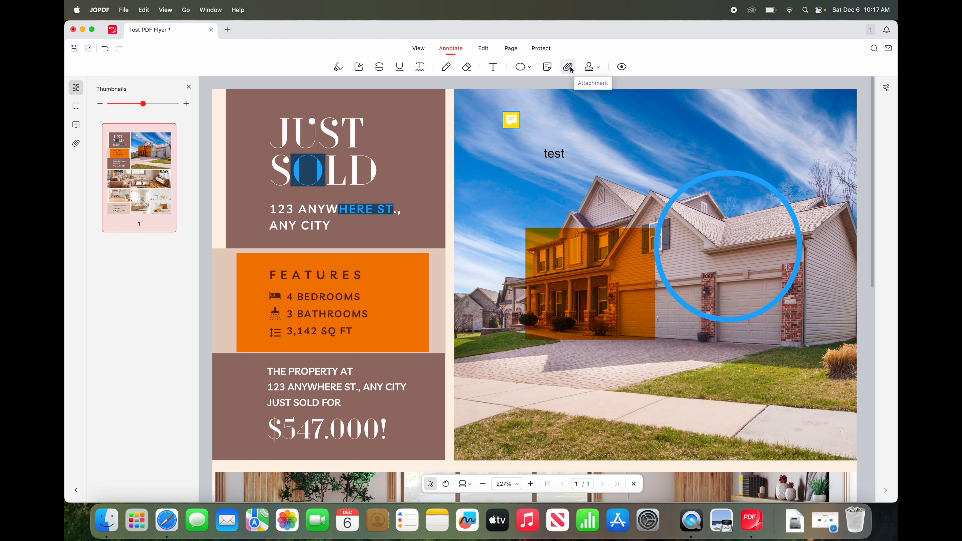
click(594, 70)
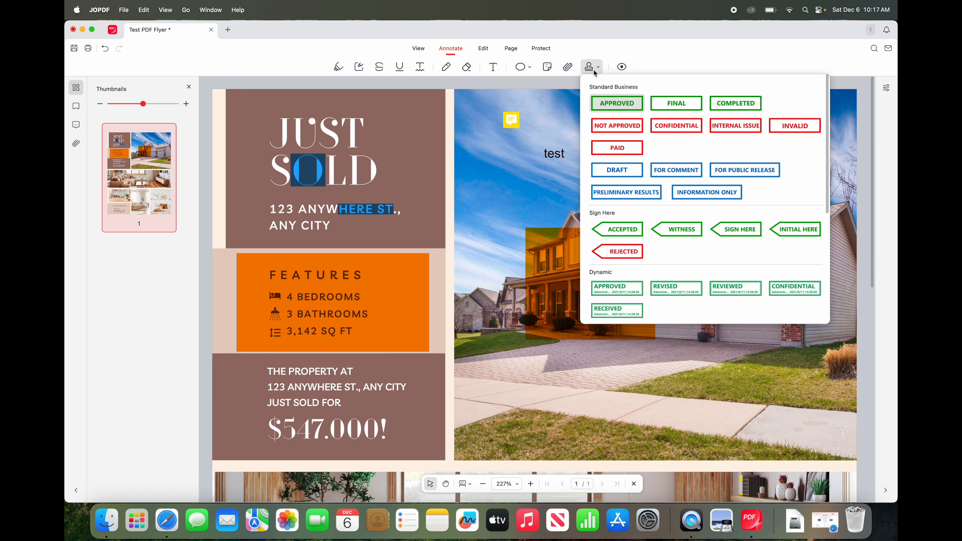
click(622, 155)
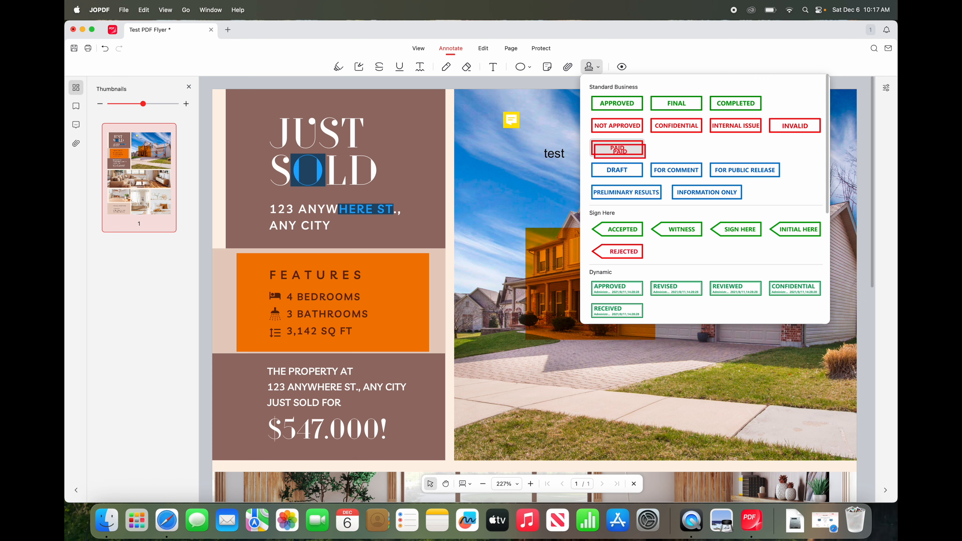
click(585, 159)
drag(607, 154, 575, 217)
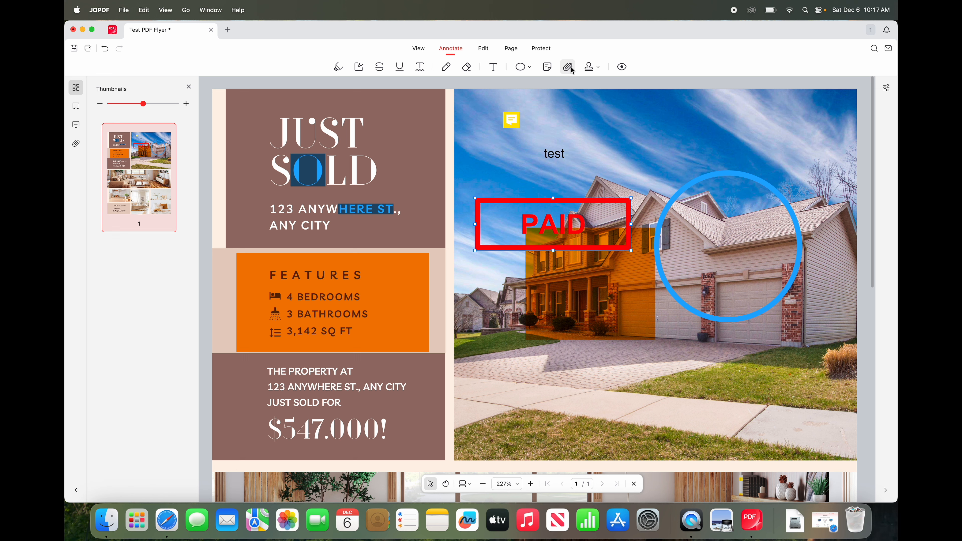
Step: Hide and show all annotations on the page to compare it with and without them
click(621, 67)
click(621, 67)
click(621, 67)
click(622, 67)
Step: Switch to editing mode and add the text "Test" across the gap between the JUST SOLD block and the house photo
click(481, 52)
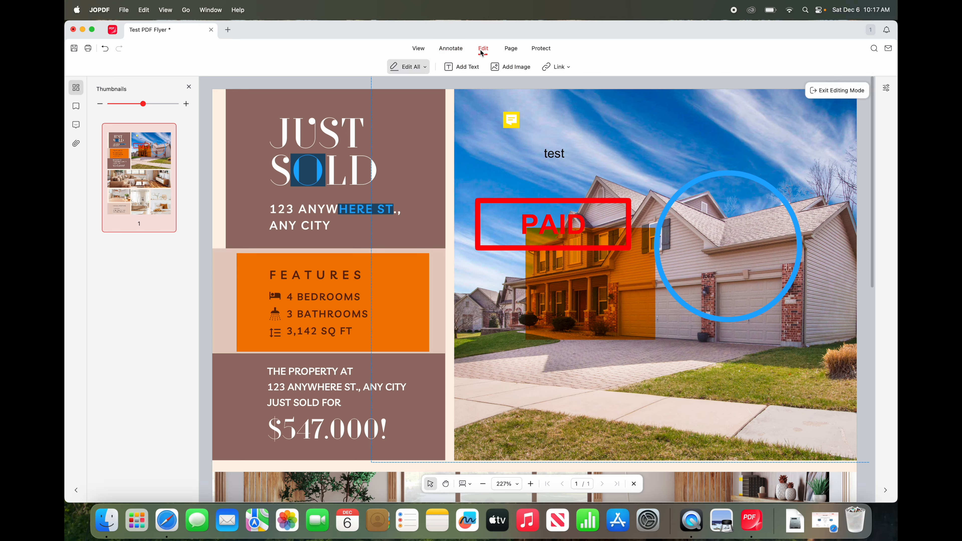
click(461, 67)
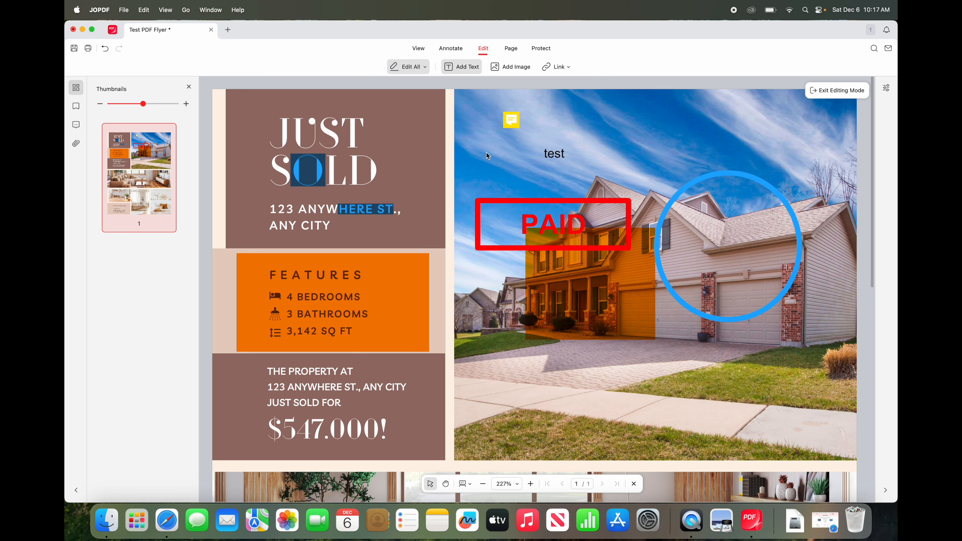
click(434, 129)
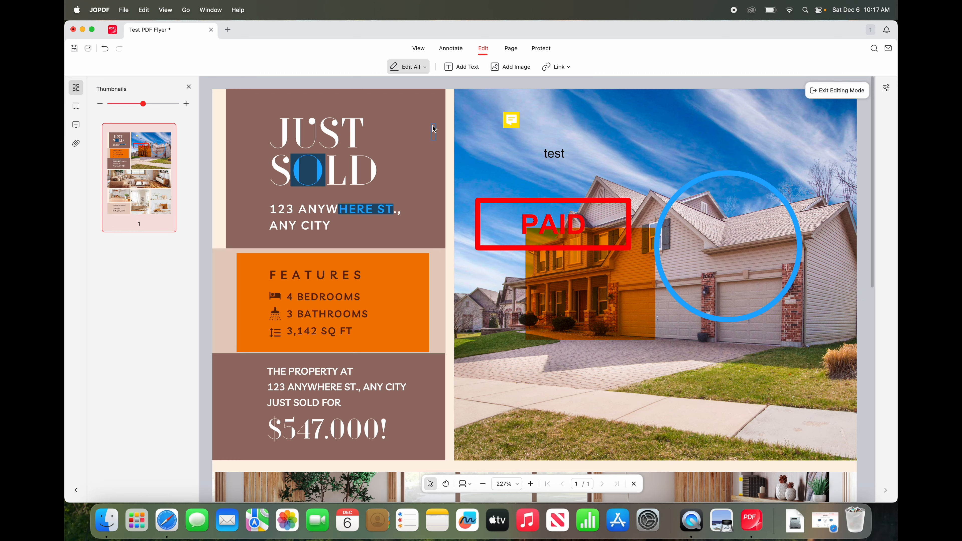
text(Test)
click(642, 151)
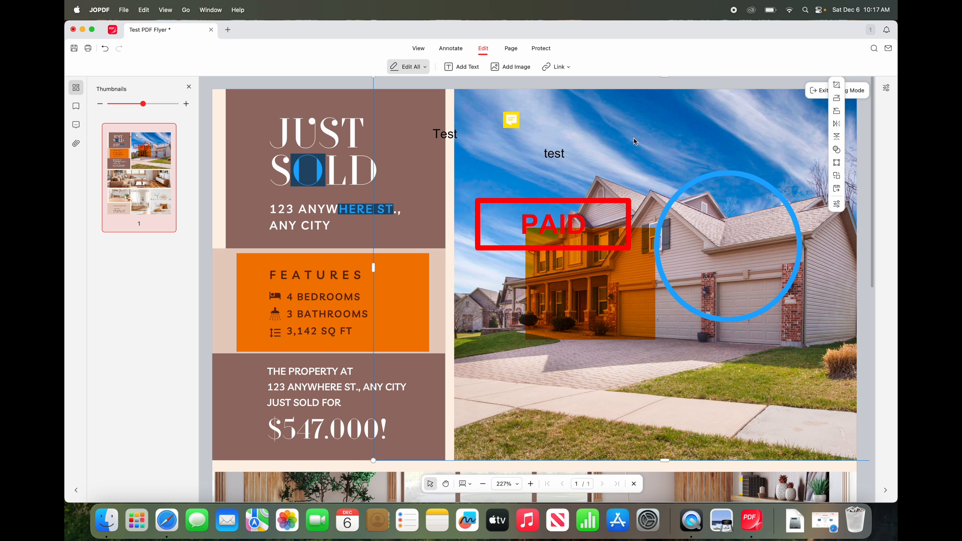
Step: Return to the annotation tools and toggle annotation visibility to check how it affects the added "Test" text
click(450, 48)
click(624, 69)
click(622, 67)
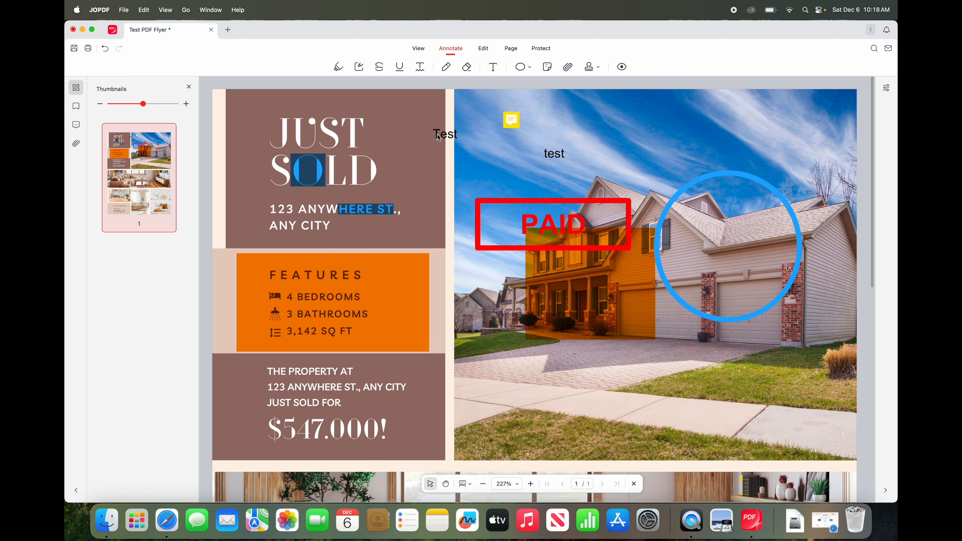
Step: Switch back to editing mode and try to move the added "Test" text into the sky of the house photo
click(483, 48)
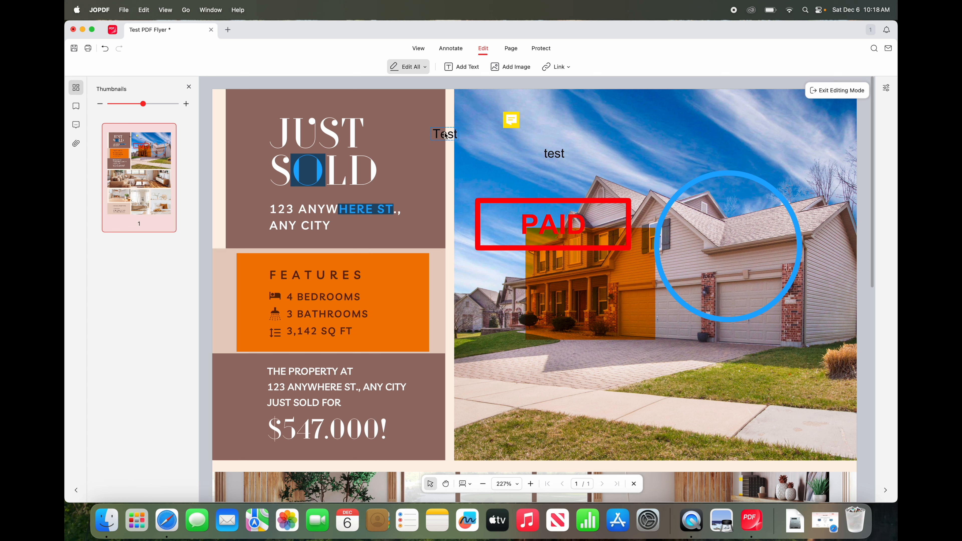
click(442, 141)
drag(449, 135, 508, 145)
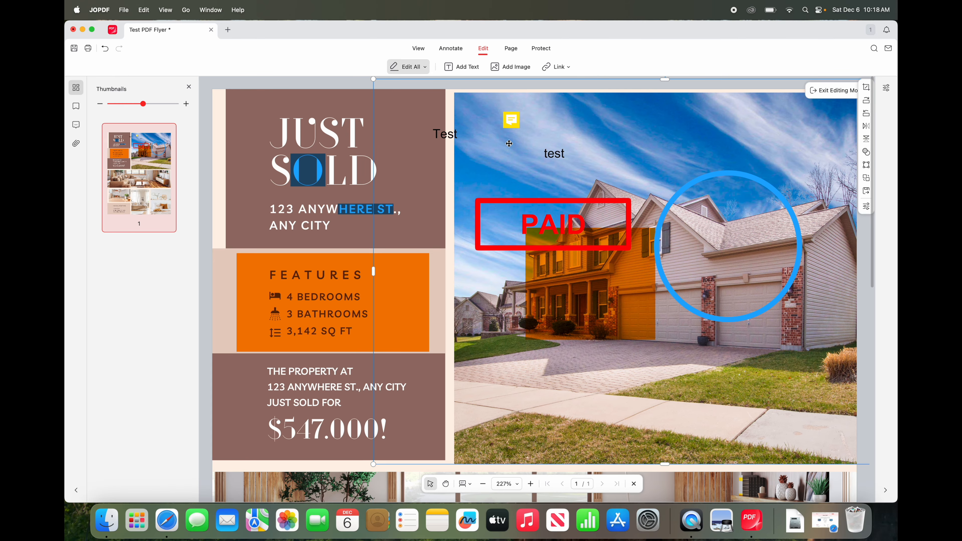
Step: Try selecting text in the JUST SOLD heading and look over the available editing modes
click(284, 132)
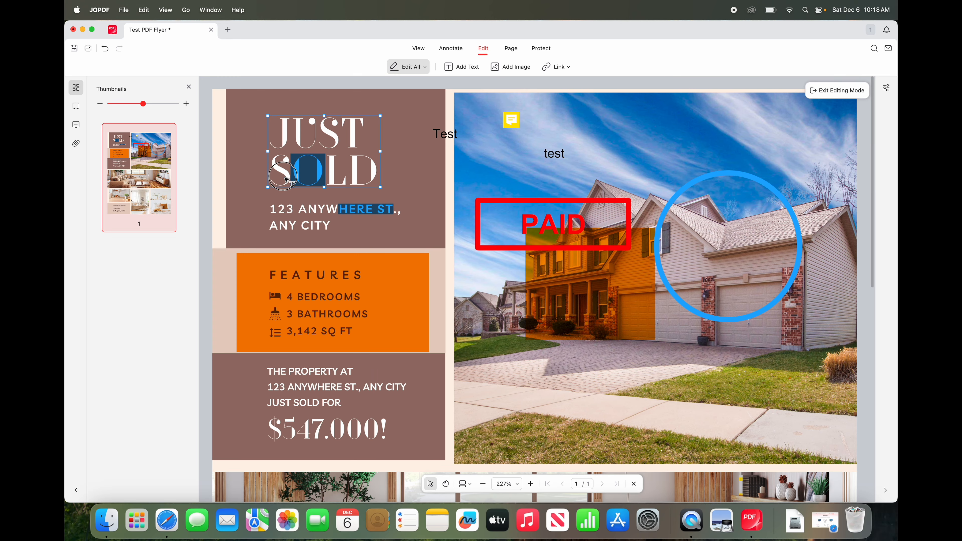
drag(317, 138, 379, 138)
click(407, 160)
click(324, 141)
drag(329, 131, 298, 149)
click(272, 101)
click(425, 69)
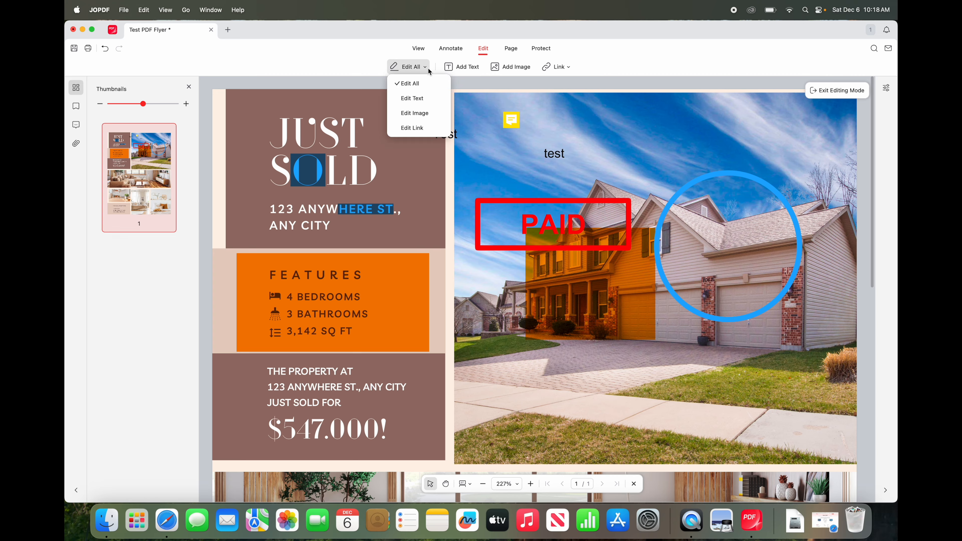
click(428, 68)
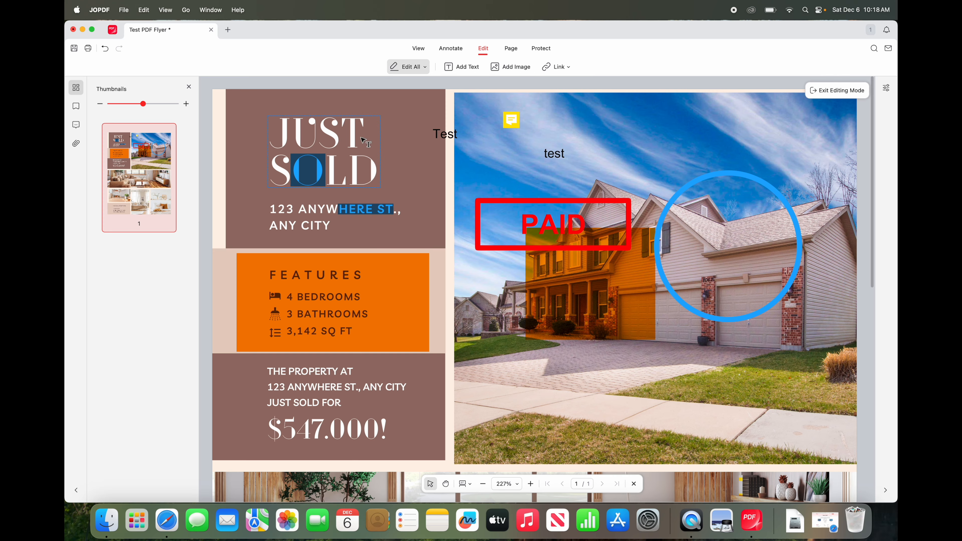
click(328, 209)
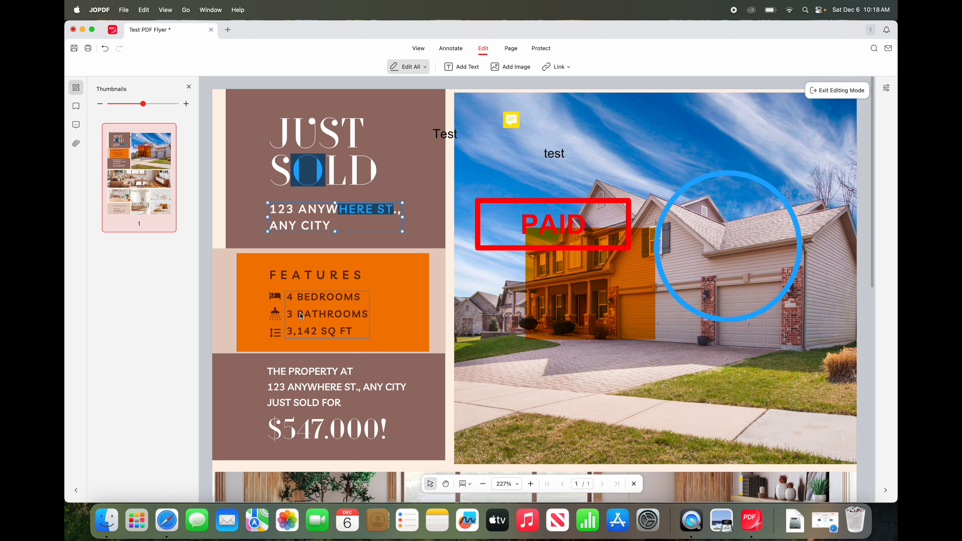
Step: Delete the letters ER from ANYWHERE in the property paragraph and retype them as capitals so the word reads ANYWHERE
click(329, 391)
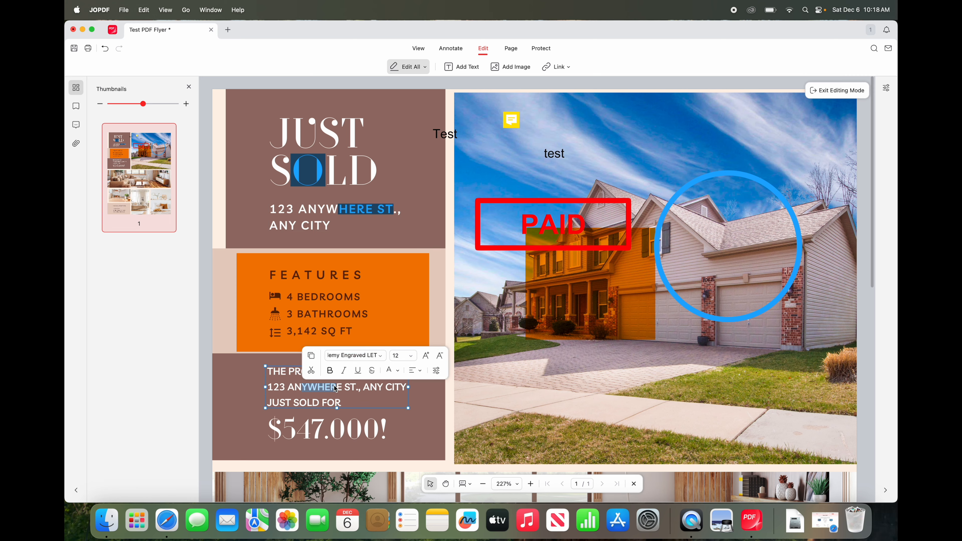
click(335, 390)
key(BackSpace)
key(BackSpace)
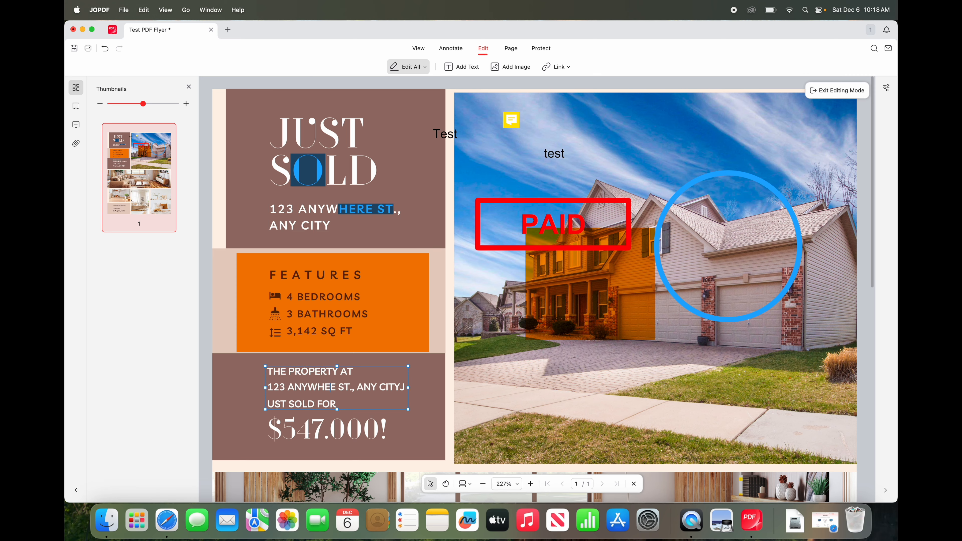
text(re)
key(BackSpace)
key(BackSpace)
text(RE)
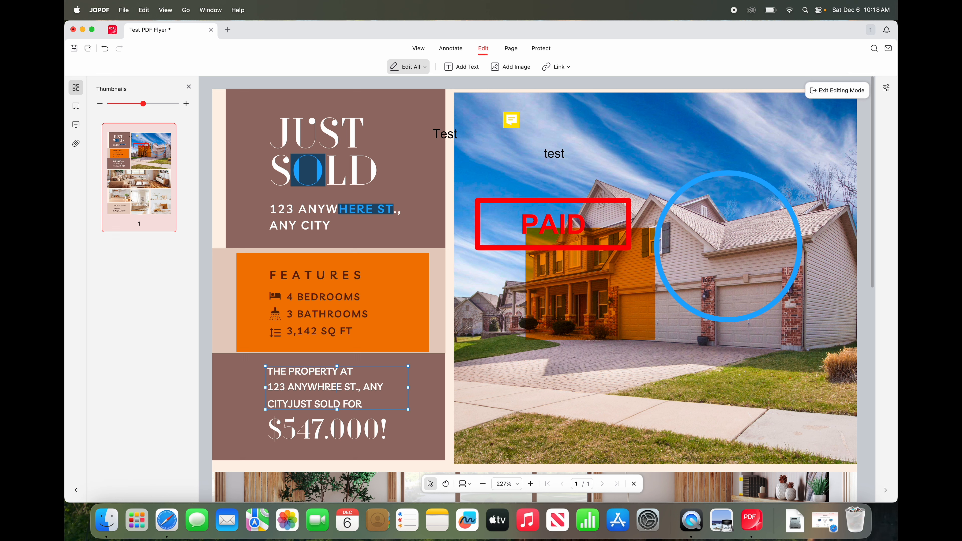
key(BackSpace)
key(BackSpace)
text(ER)
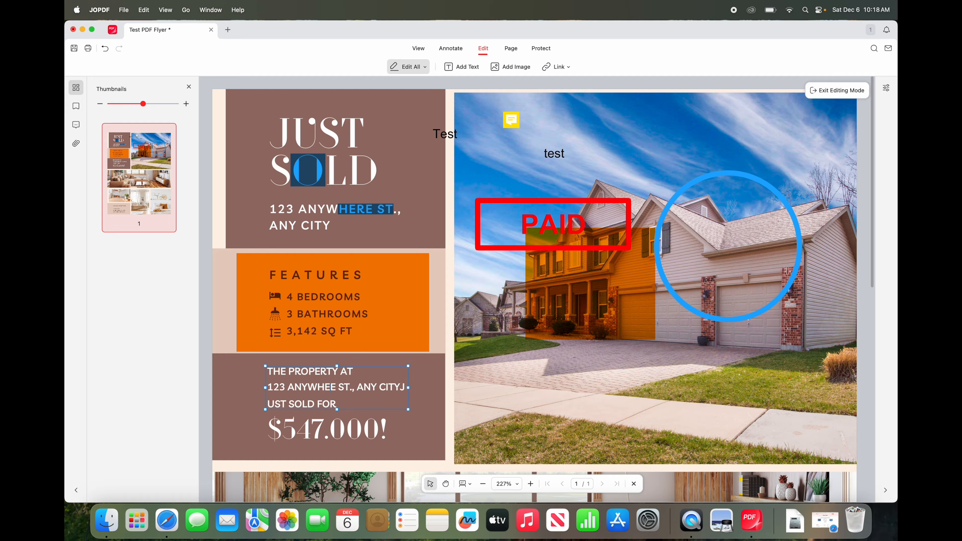
click(379, 346)
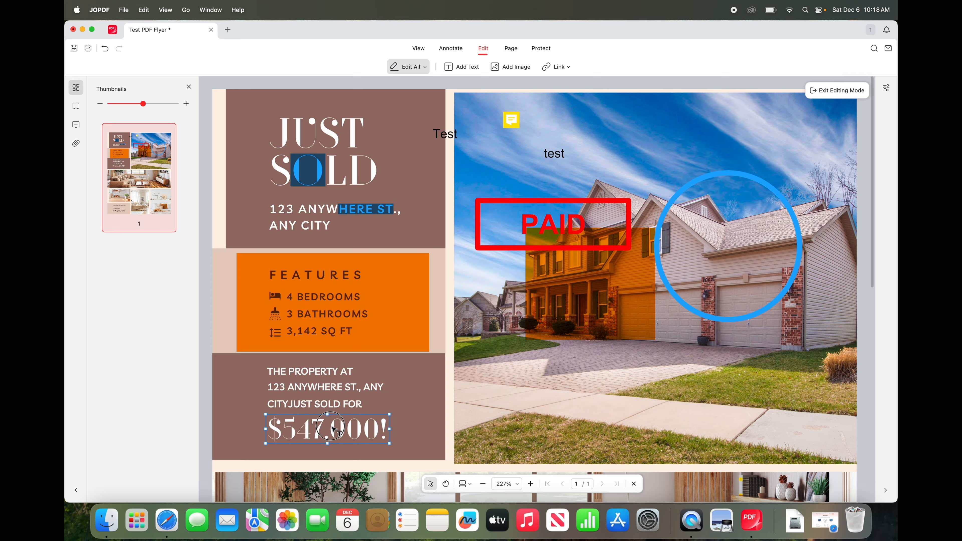
Step: Delete one zero in the $547.000! price and retype it as 0
double_click(350, 430)
click(346, 434)
key(BackSpace)
text(0)
click(371, 401)
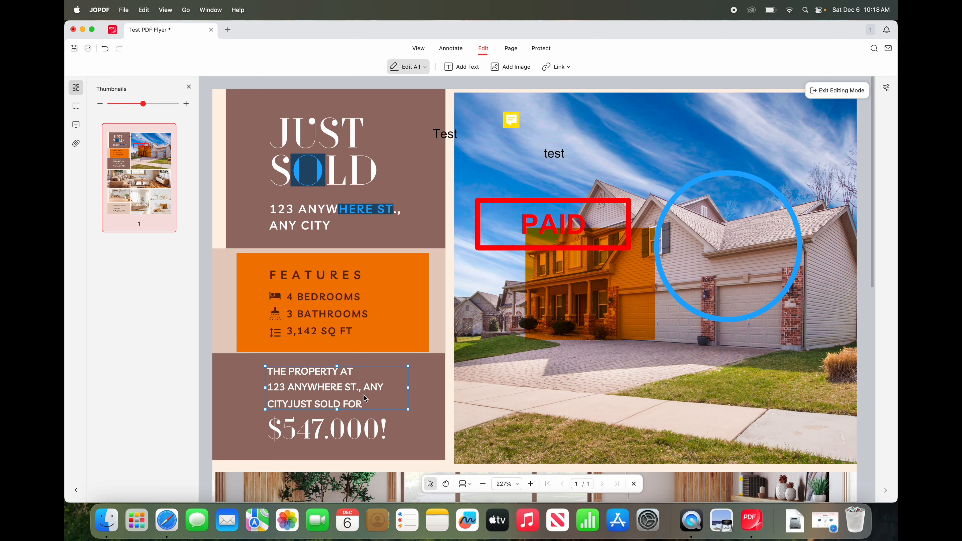